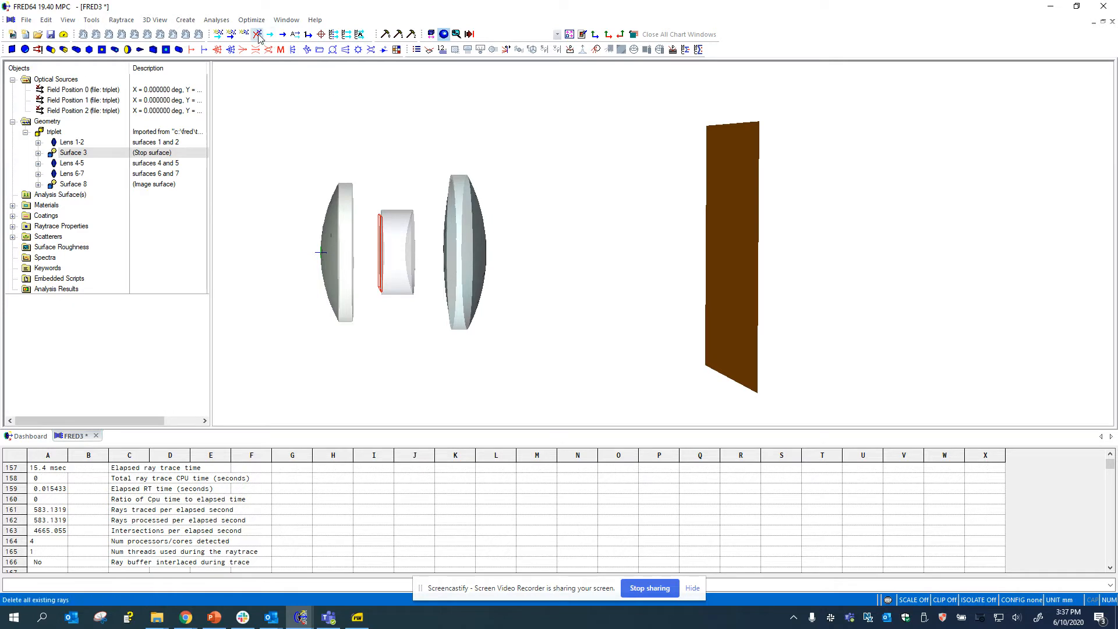
Delete all existing rays and open the single ray trace settings beside the lens model.
left_click(257, 33)
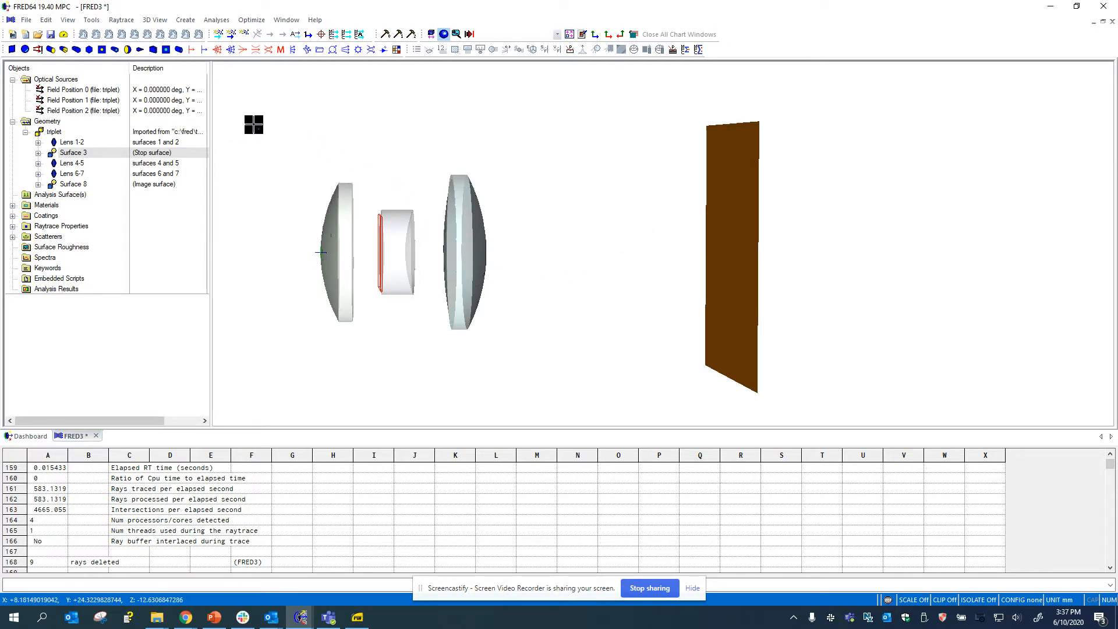
left_click(128, 20)
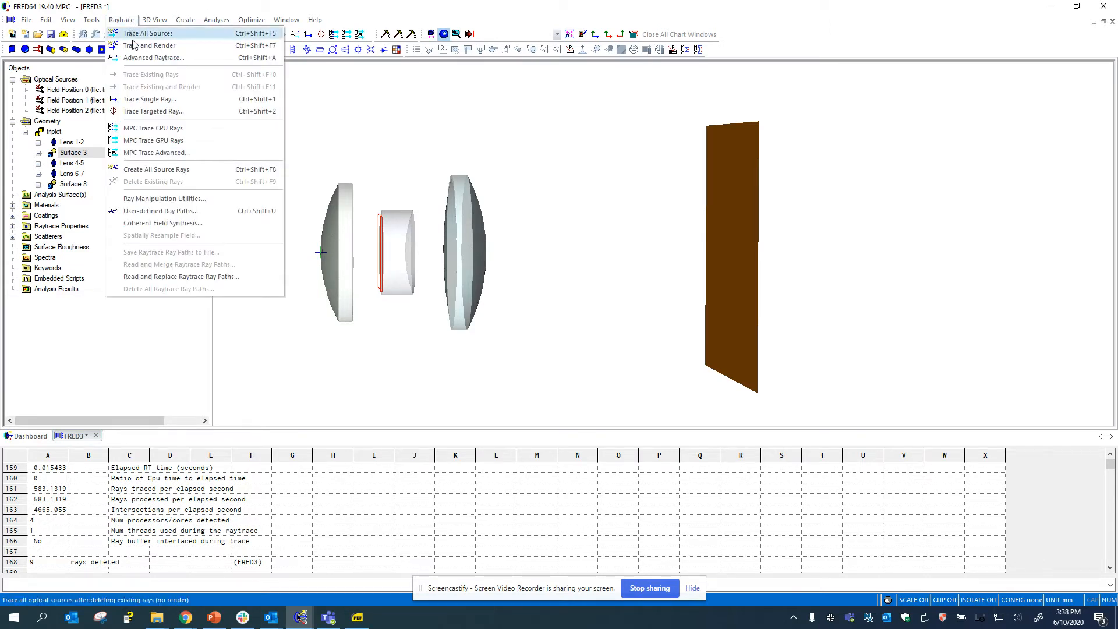
left_click(171, 103)
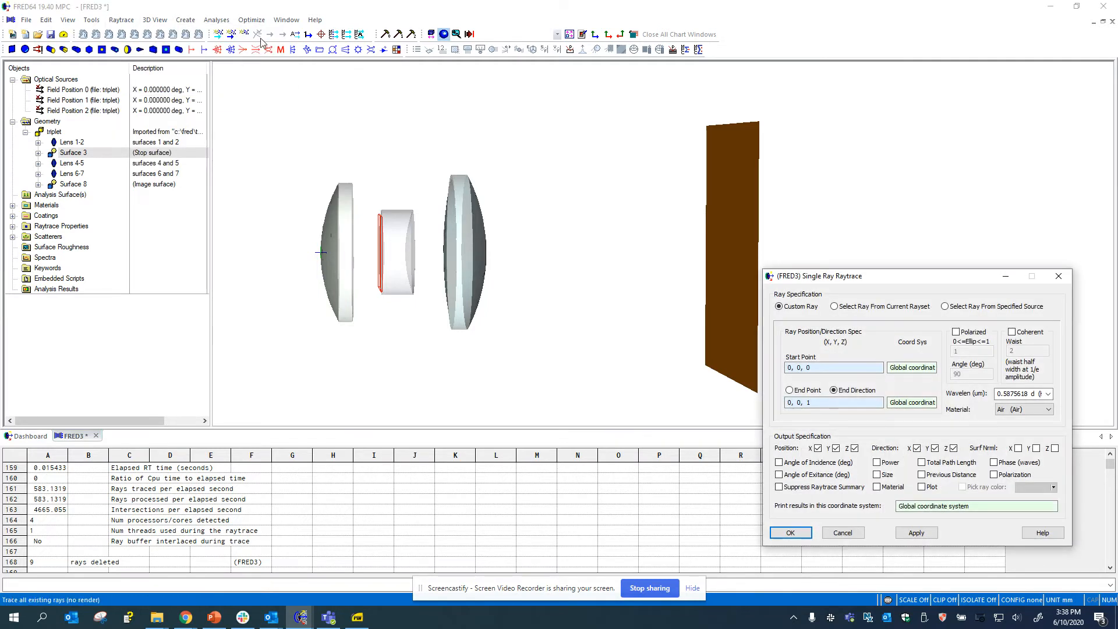
left_click_drag(840, 284, 849, 133)
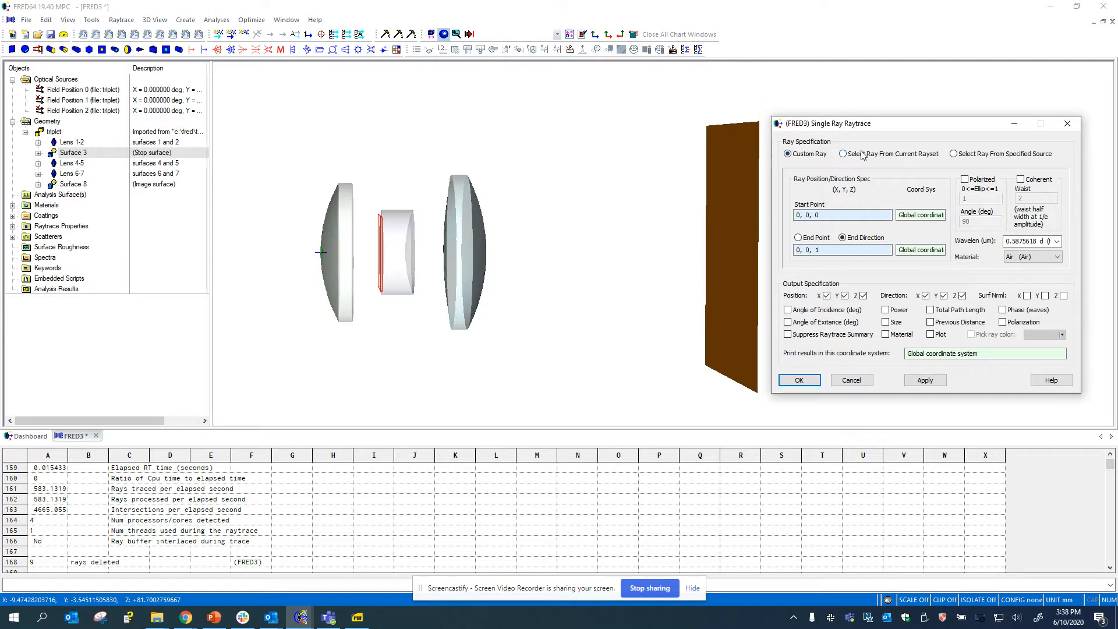
Set the custom ray's start point to 0, 0, -1 in the coordinate system of Lens 1-2's Surface 1.
double_click(816, 215)
left_click(934, 215)
left_click(940, 216)
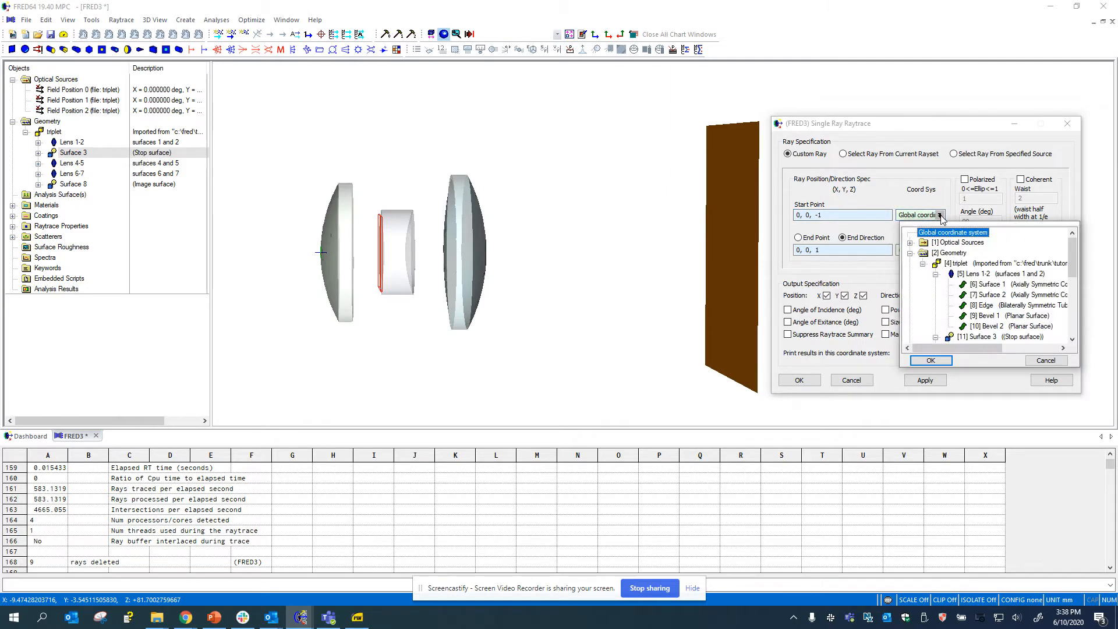
left_click(991, 285)
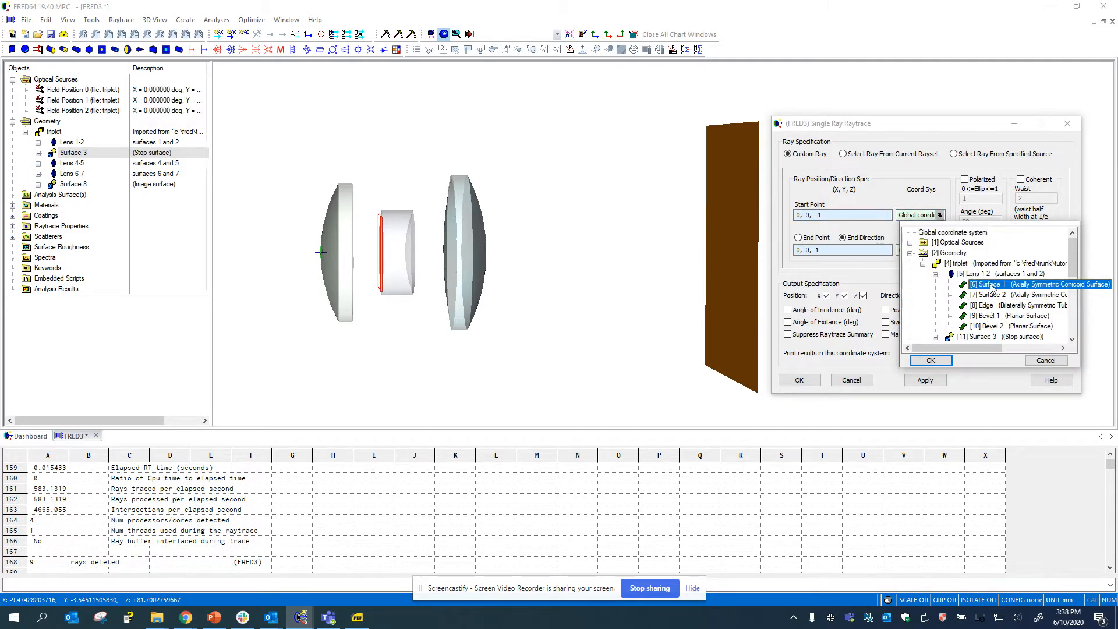
left_click(930, 360)
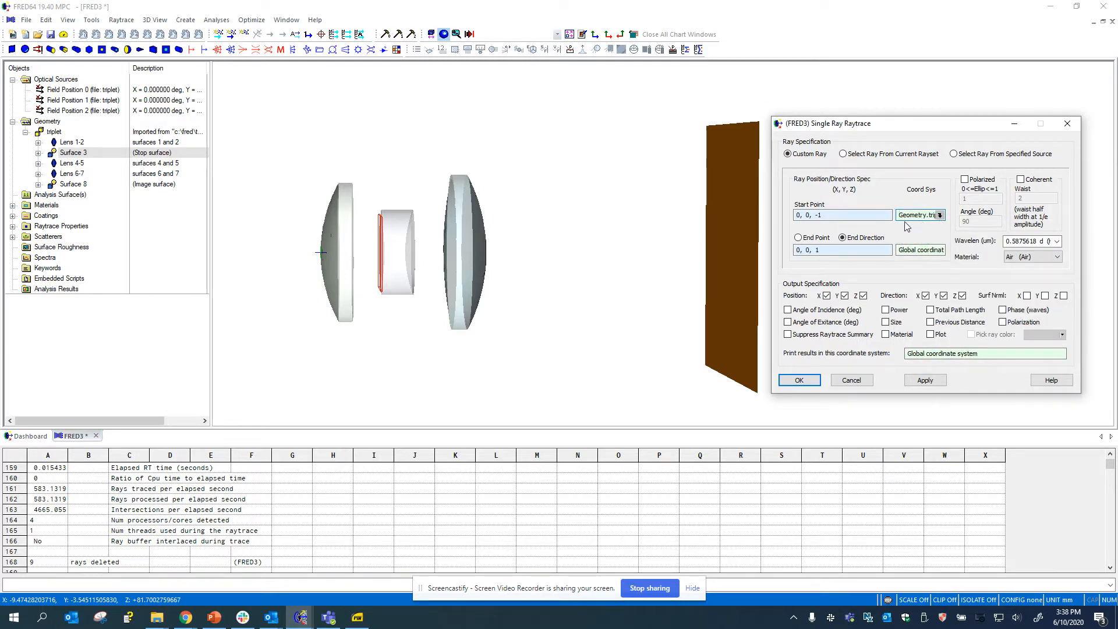
Reference the custom ray's end direction to the coordinate system of Lens 1-2's Surface 1.
left_click(851, 250)
left_click(918, 250)
left_click(939, 250)
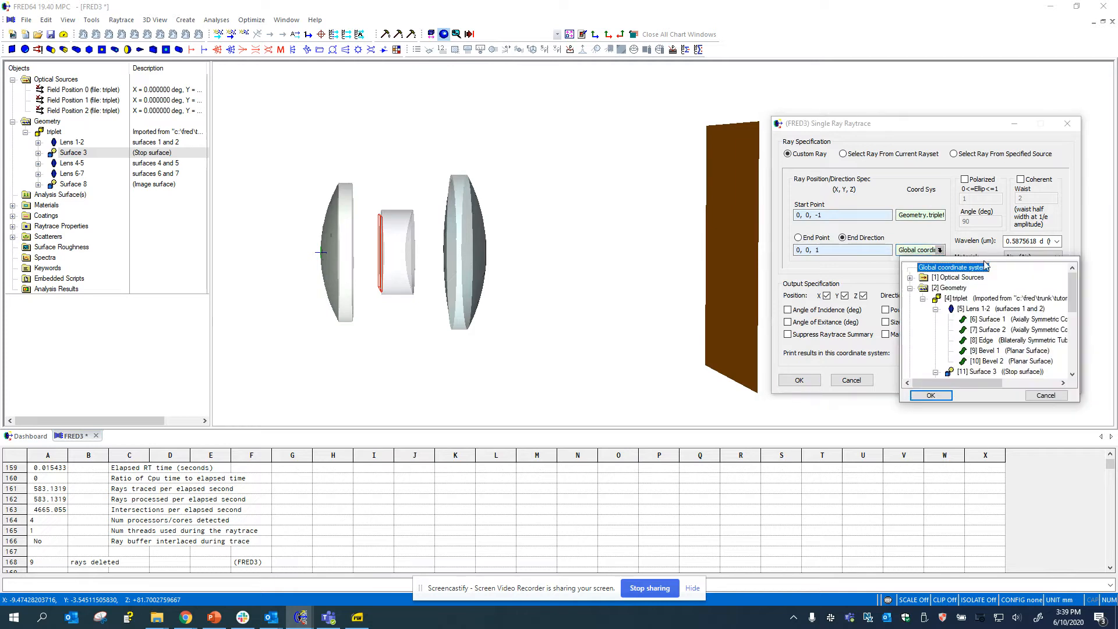
left_click(990, 319)
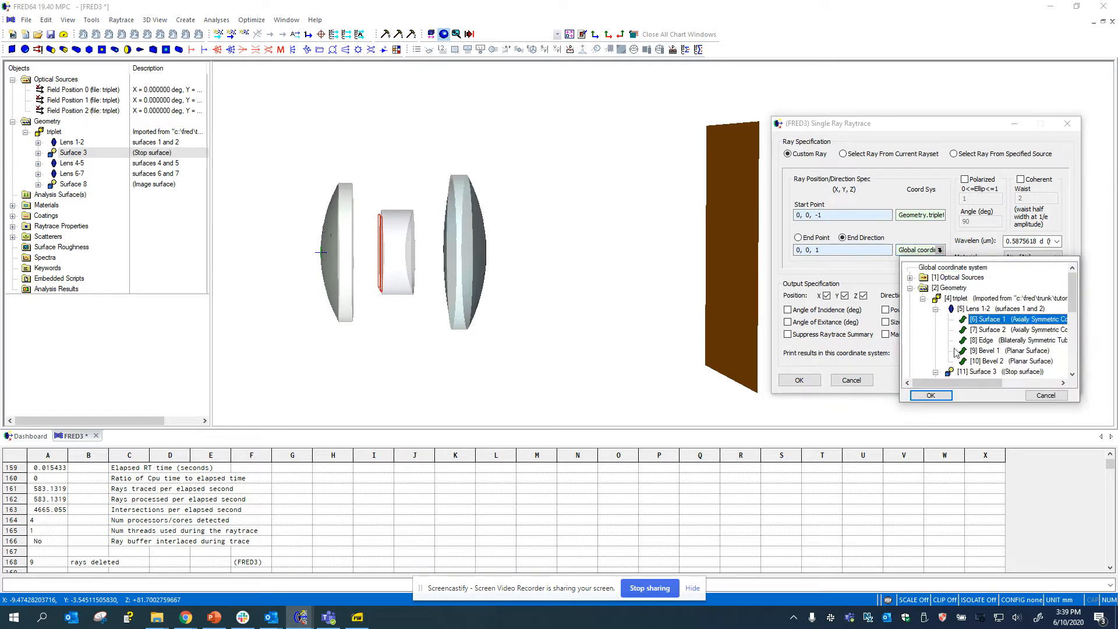
left_click(932, 395)
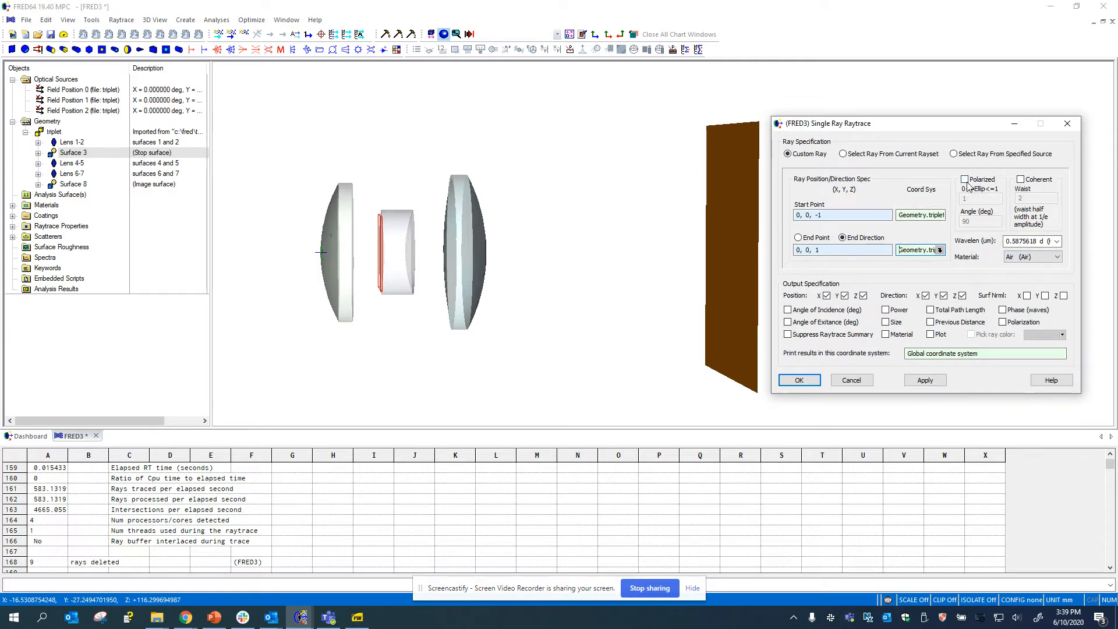
Set the custom ray's wavelength to 0.5 um.
double_click(1020, 242)
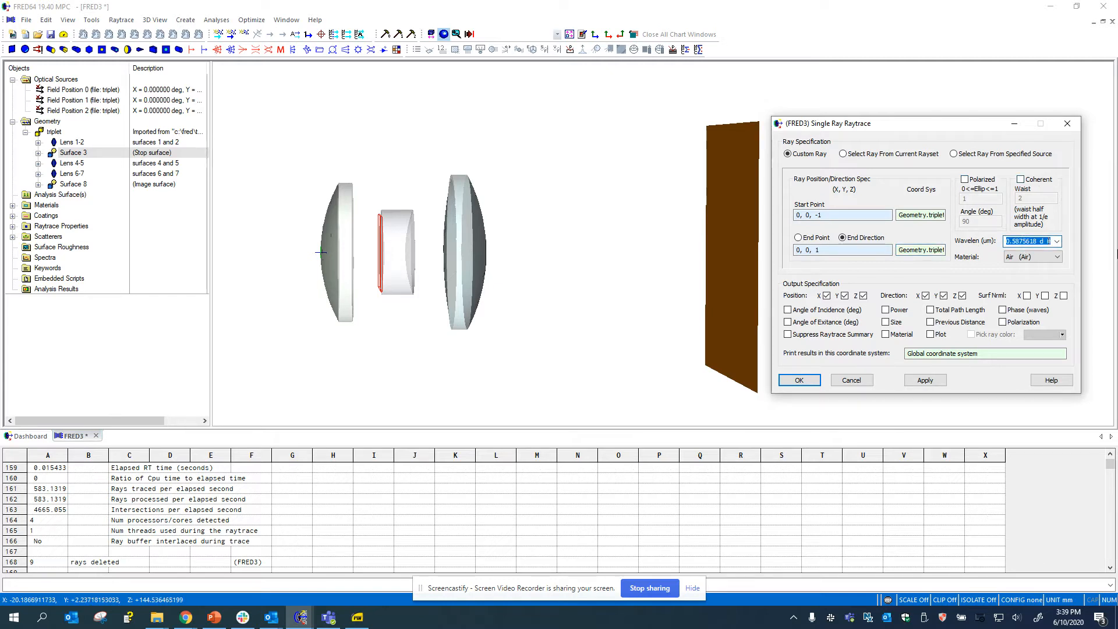
type("0.5")
key("Tab")
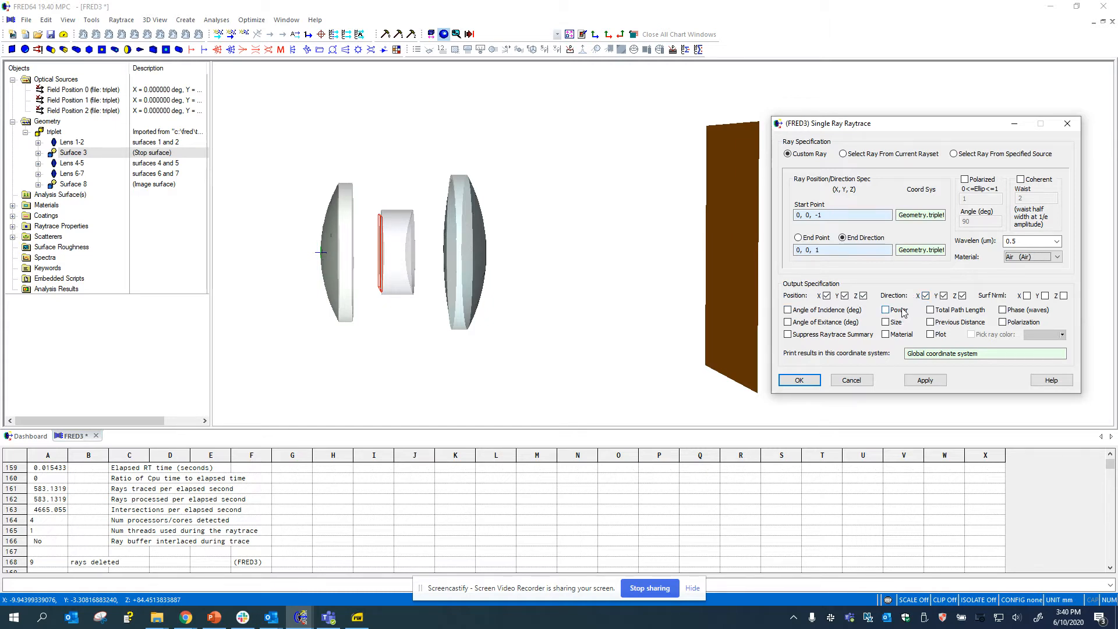
Include angle of incidence and material in the ray output, and suppress the raytrace summary.
left_click(809, 313)
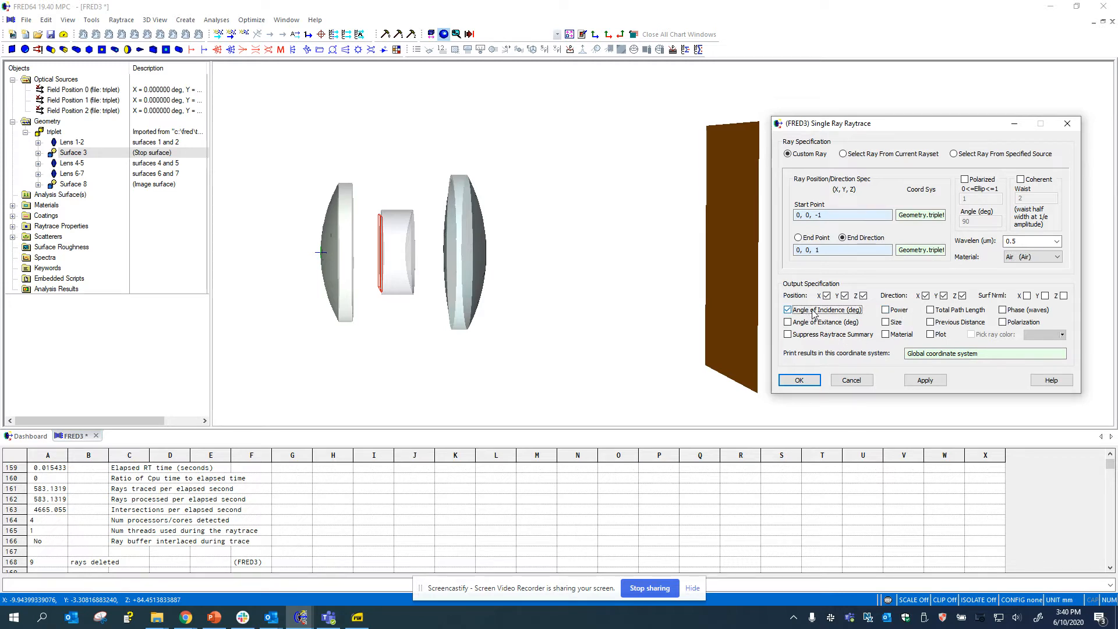
left_click(890, 336)
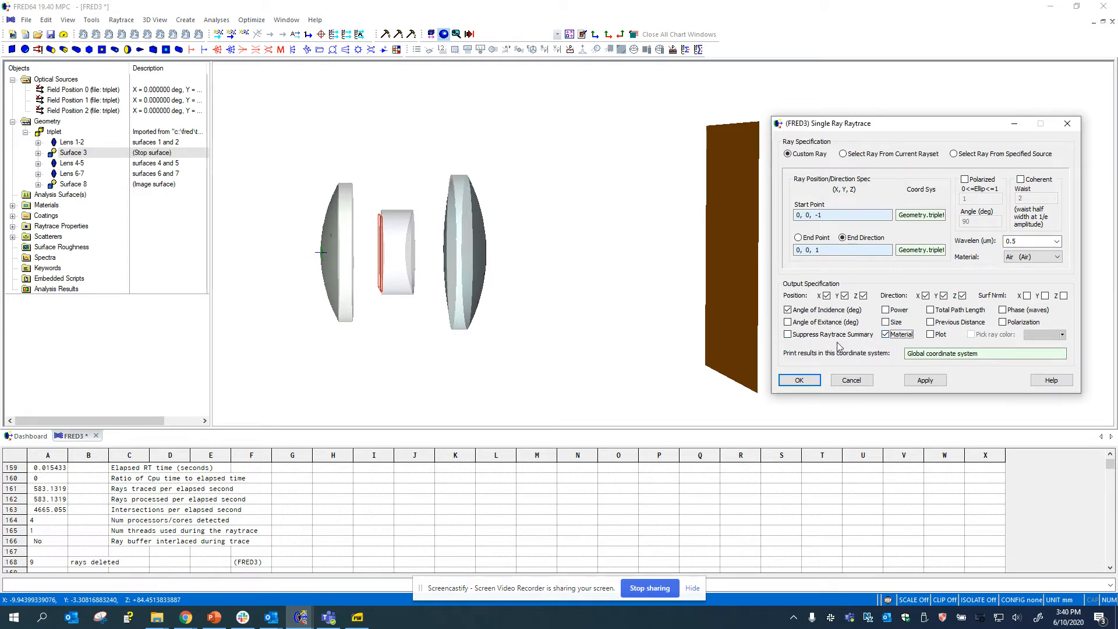
left_click(793, 336)
Enable plotting of the traced ray and pick red as its color.
left_click(930, 335)
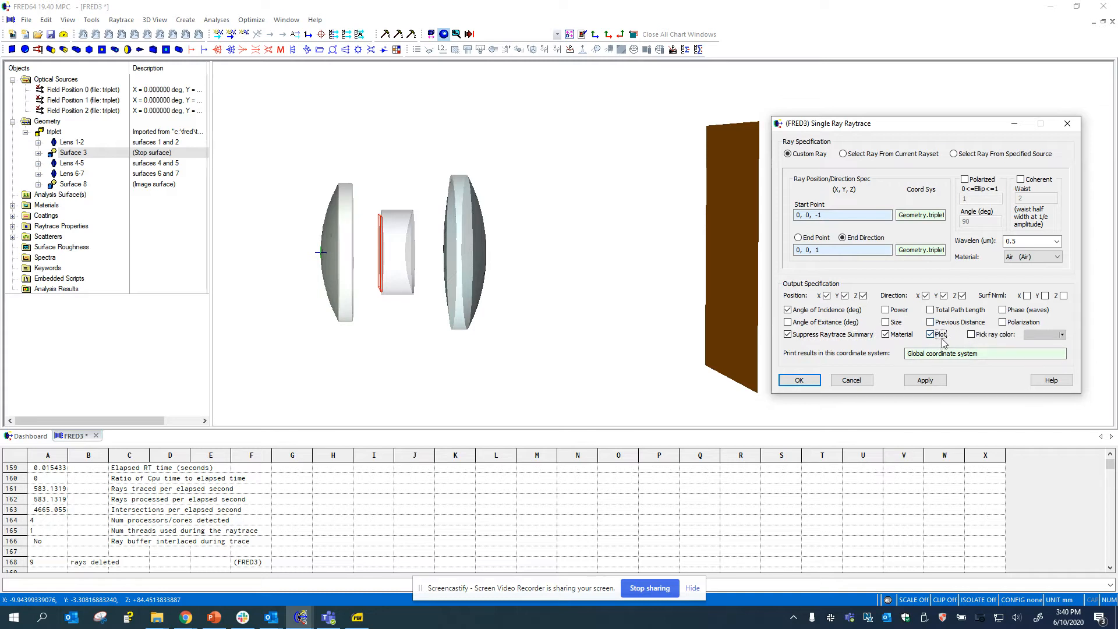
left_click(990, 337)
left_click(1051, 336)
left_click(1039, 379)
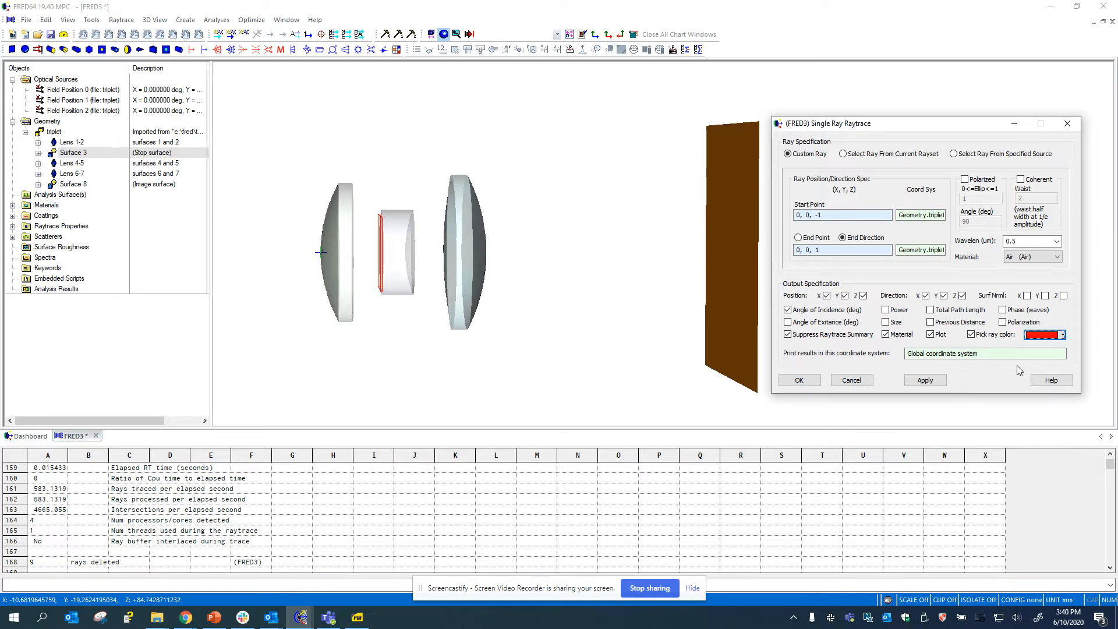
Review the coordinate system choices for the printed results and confirm the global coordinate system.
left_click(1033, 351)
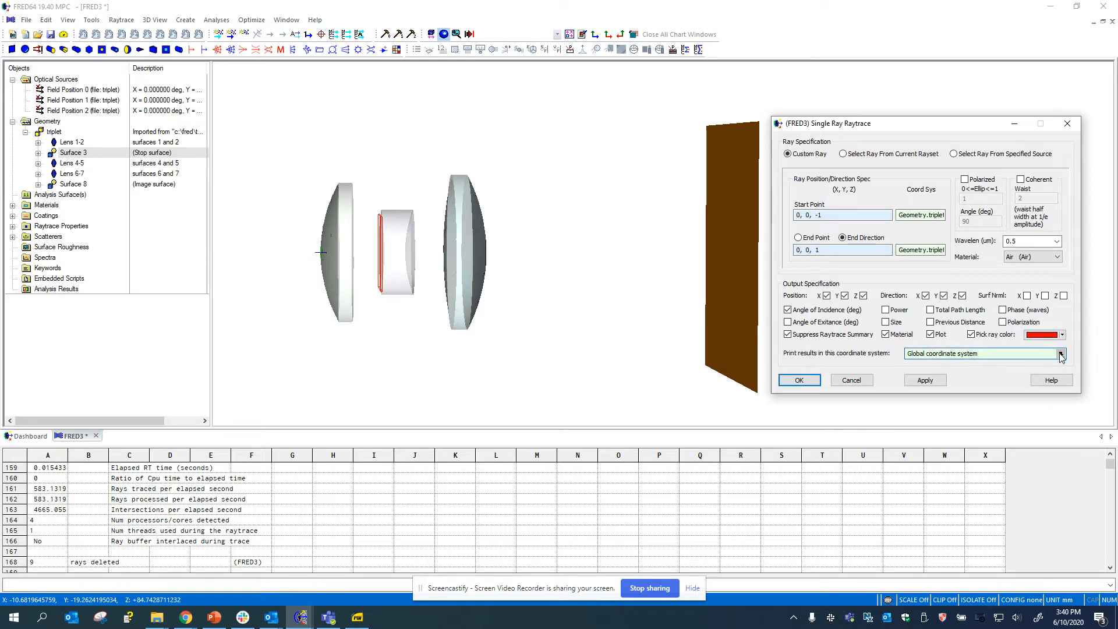
left_click(1060, 354)
mouse_move(1084, 396)
left_mouse_down()
mouse_move(1084, 429)
mouse_move(1084, 384)
left_mouse_up()
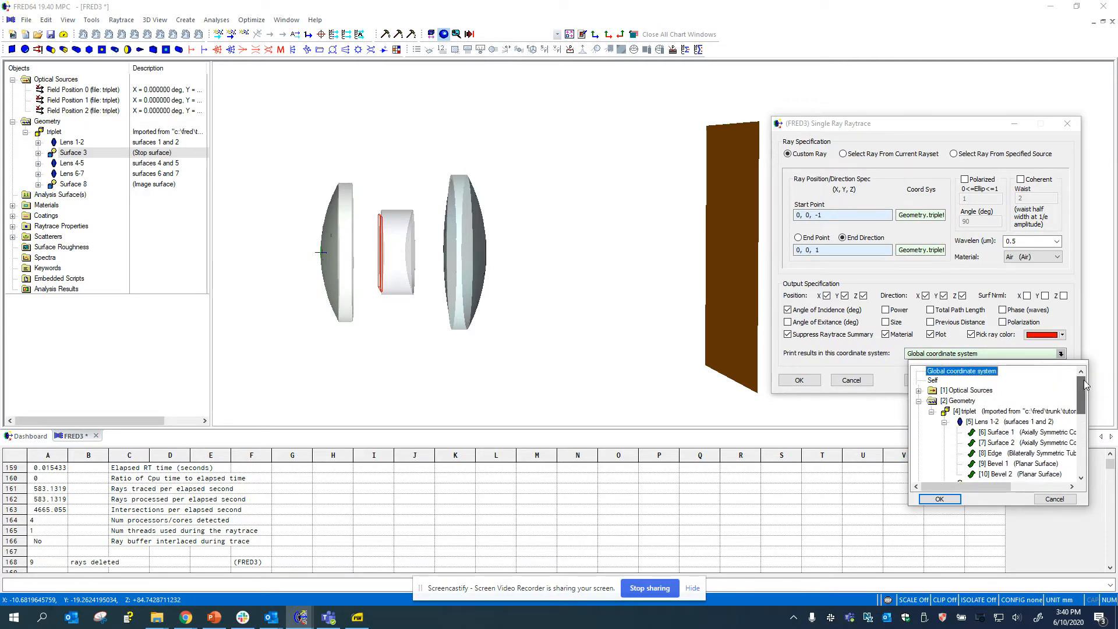
left_click(934, 382)
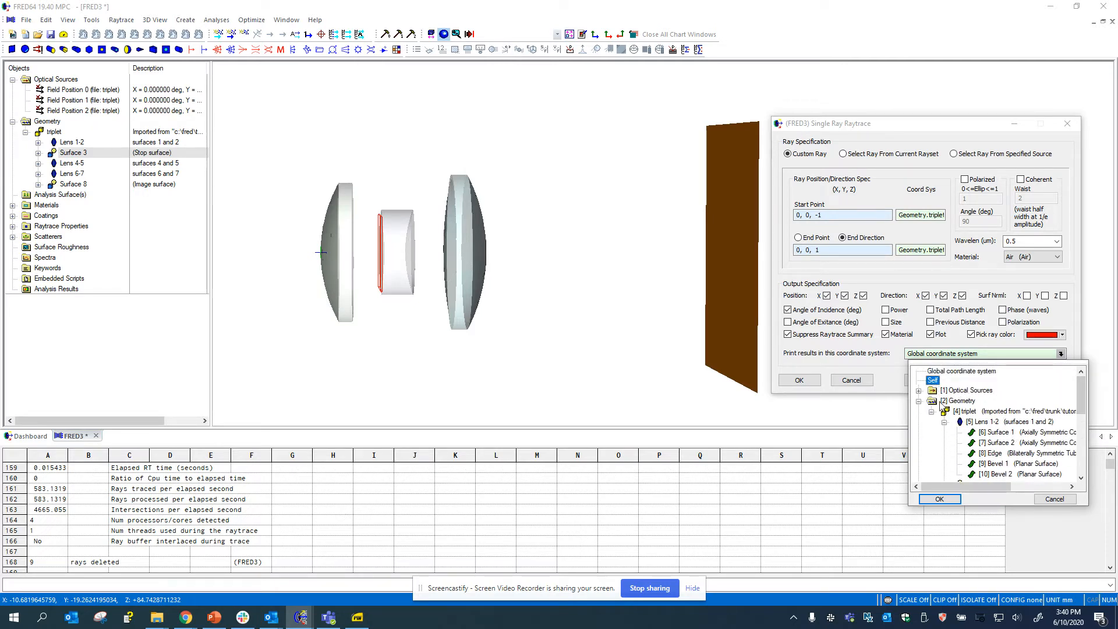
left_click(948, 371)
left_click(948, 499)
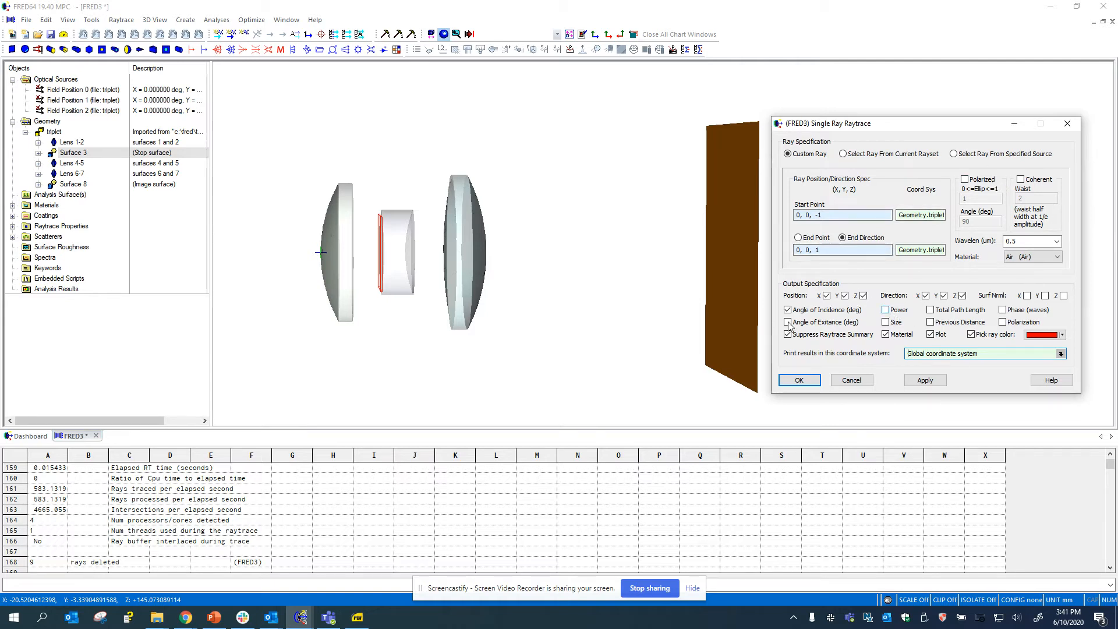
Trace the custom ray, enlarge the output area and highlight the listing row for Lens 6-7's Surface 6.
left_click(925, 380)
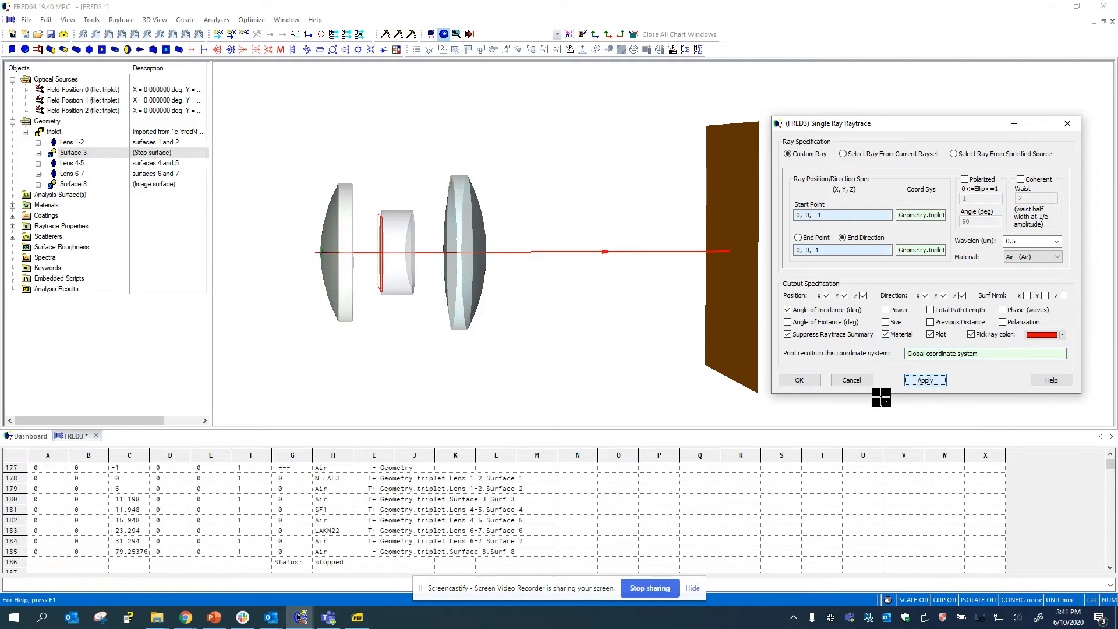
left_click_drag(512, 443, 512, 363)
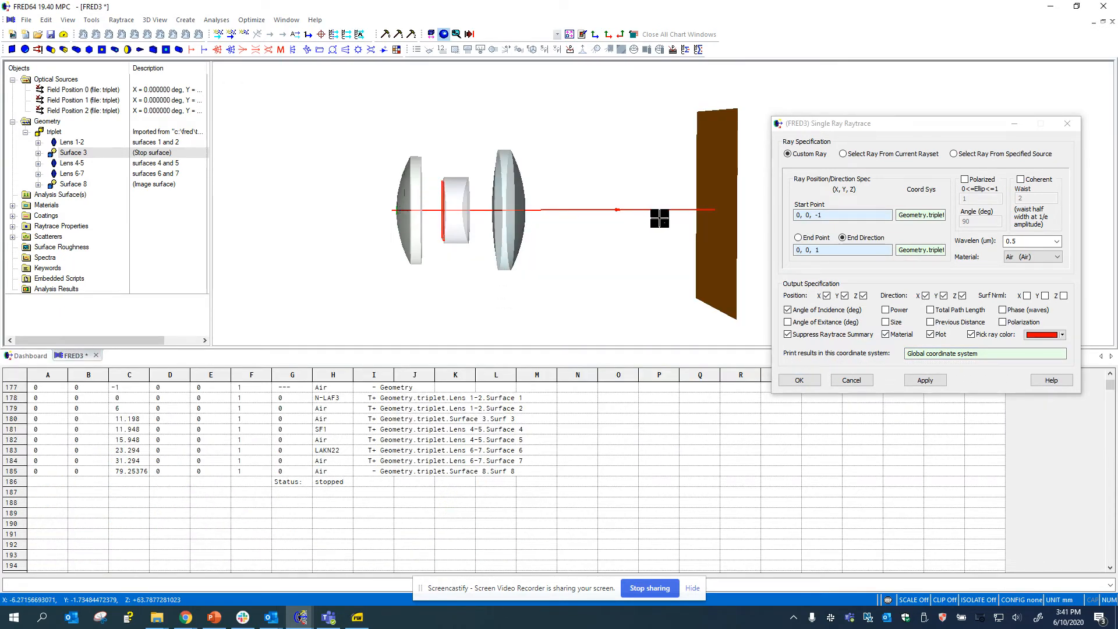
left_click(713, 483)
scroll(713, 487, "up", 2)
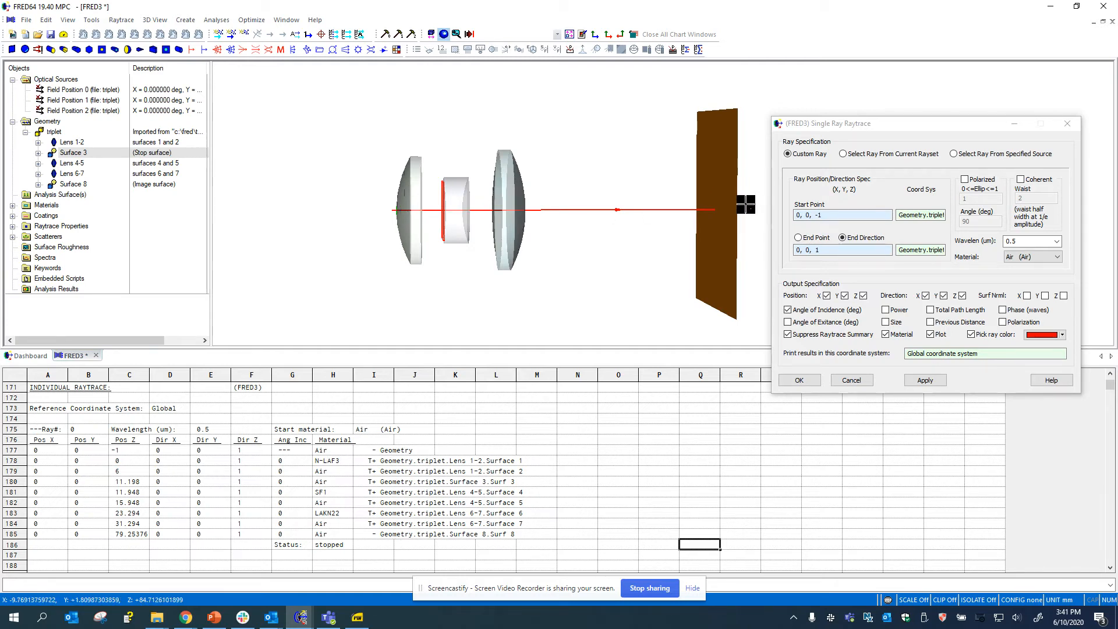
left_click(13, 514)
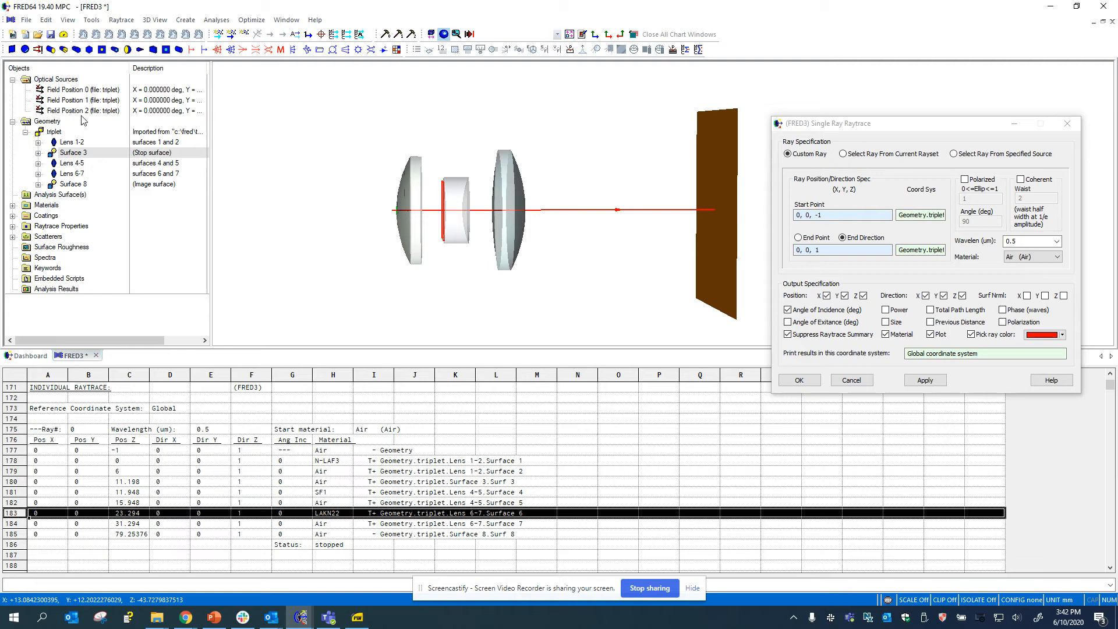
Switch the ray specification to a ray from a specified source and choose Field Position 2 as the source.
left_click(954, 154)
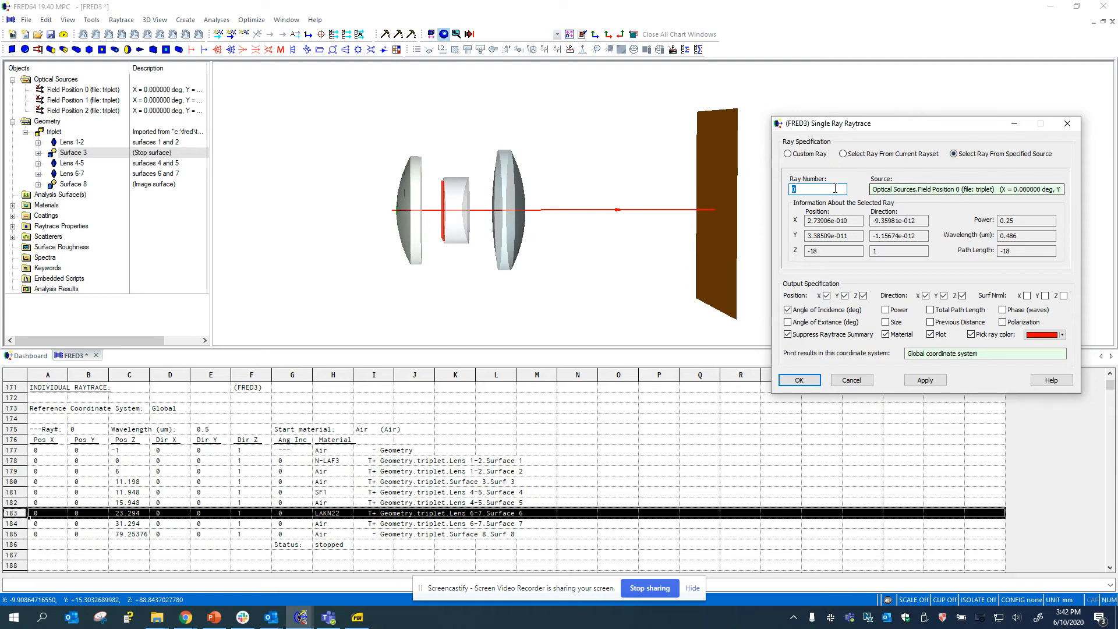
left_click(1058, 189)
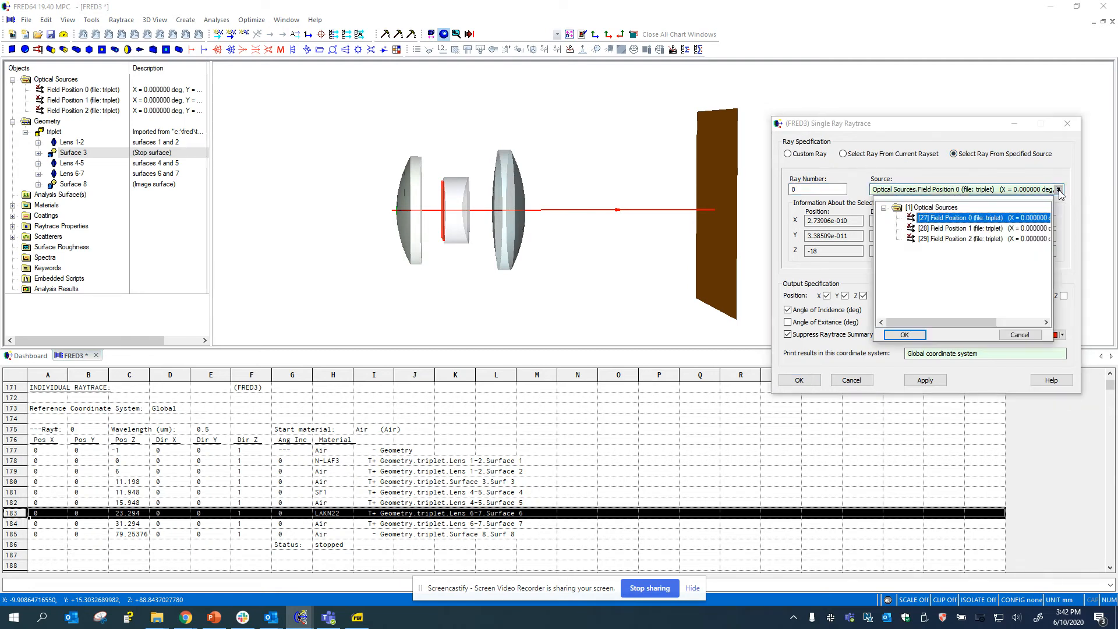
left_click(944, 239)
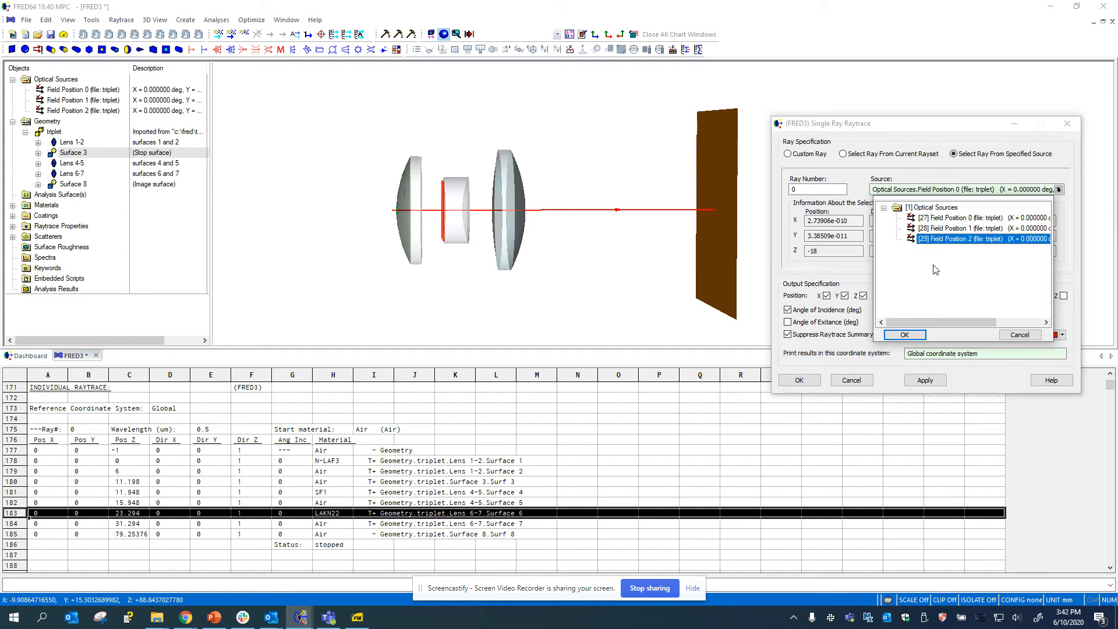
left_click(908, 337)
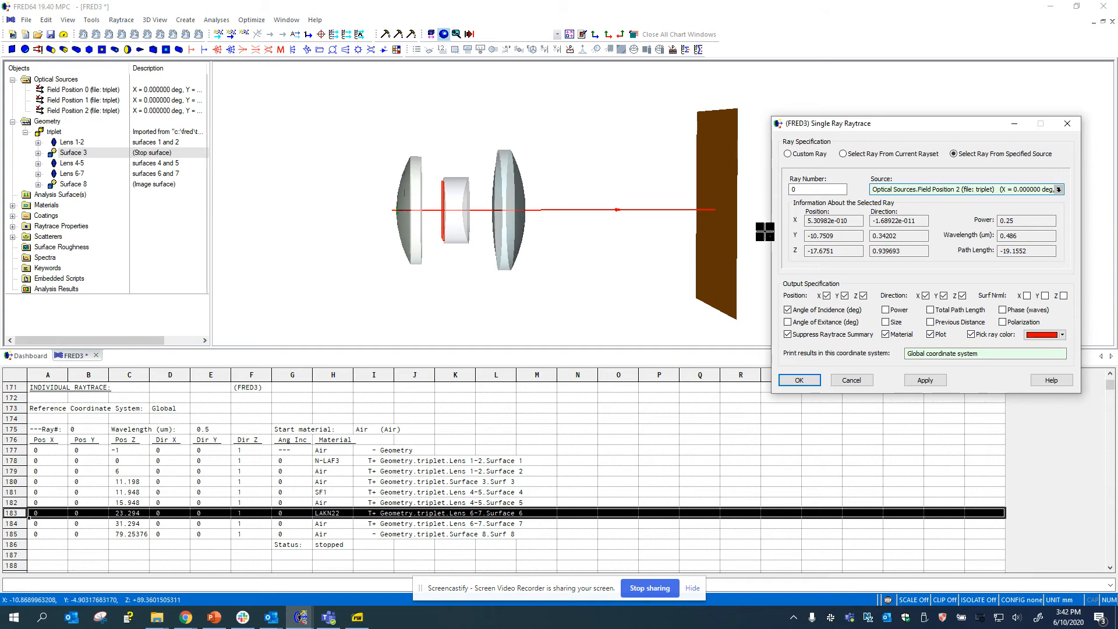
Trace ray number 0 from the chosen source through the triplet.
left_click(801, 190)
double_click(801, 191)
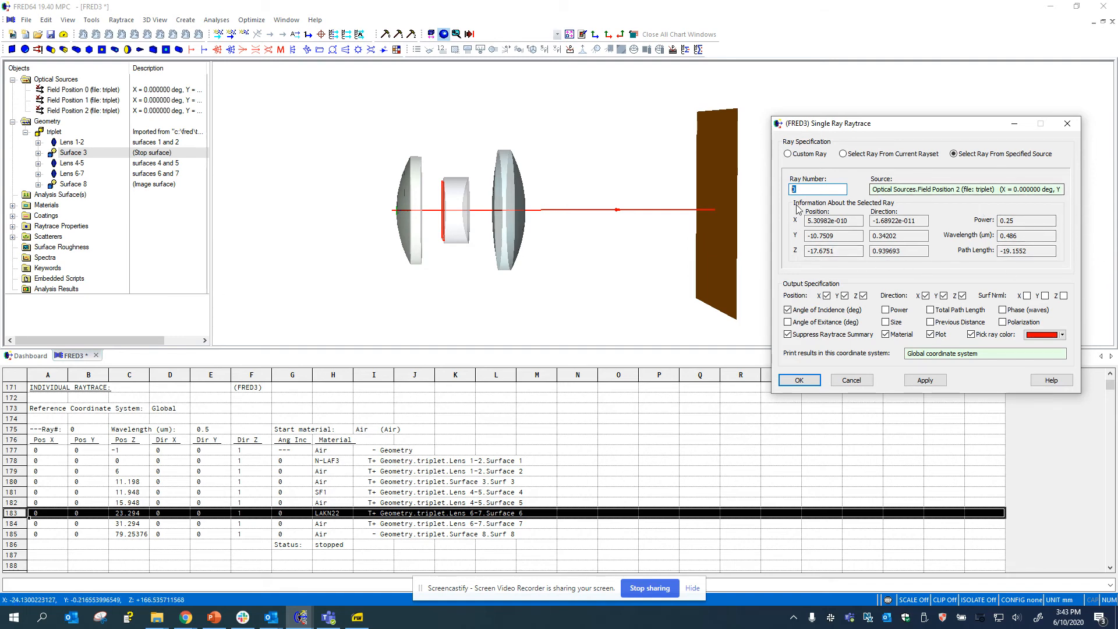
left_click(926, 382)
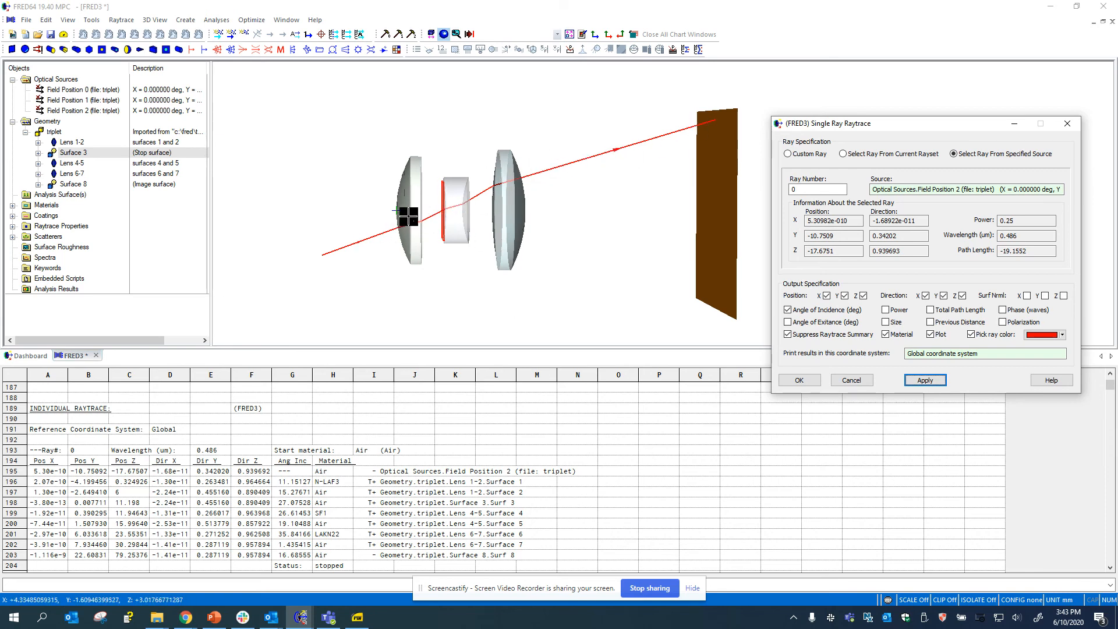
Include the previous distance in the ray output.
left_click(950, 324)
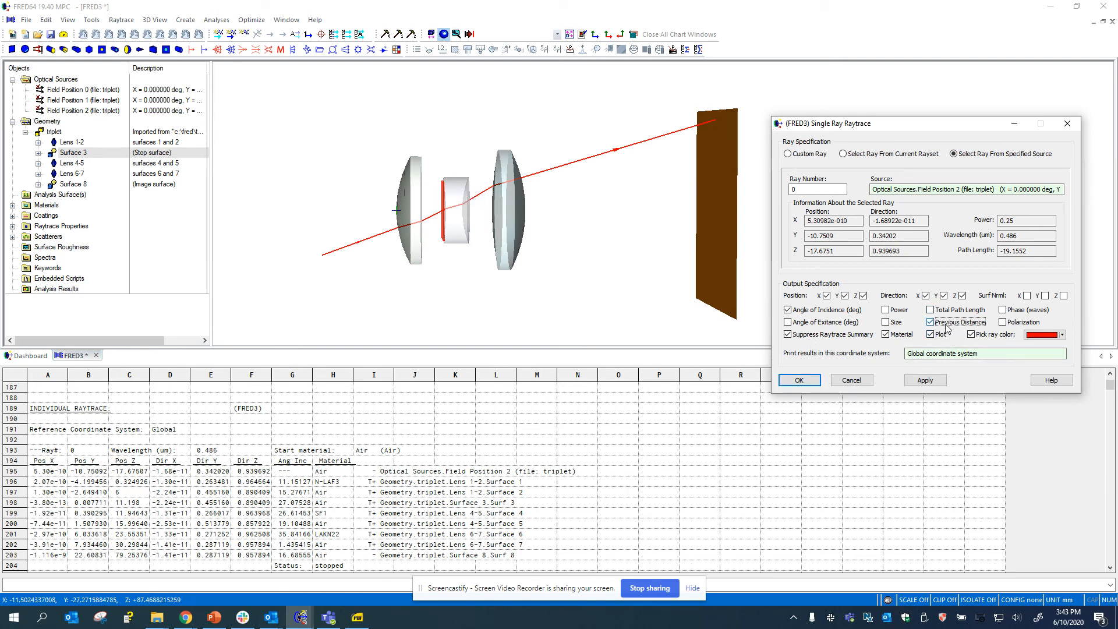